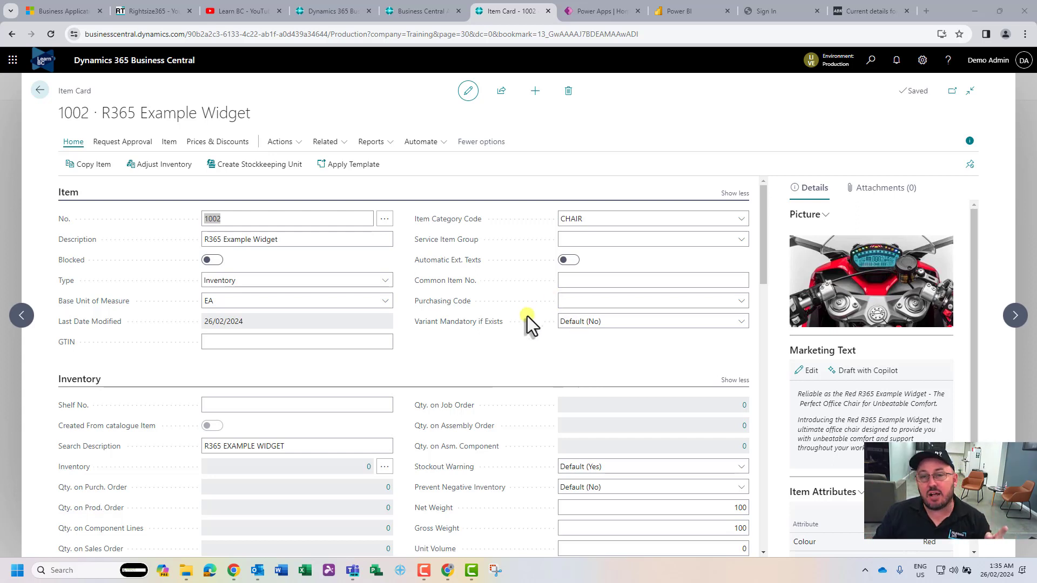
Open the purchase discounts of item 1002 and examine the minimum quantity and line discount on the last line of price list P00001
click(219, 143)
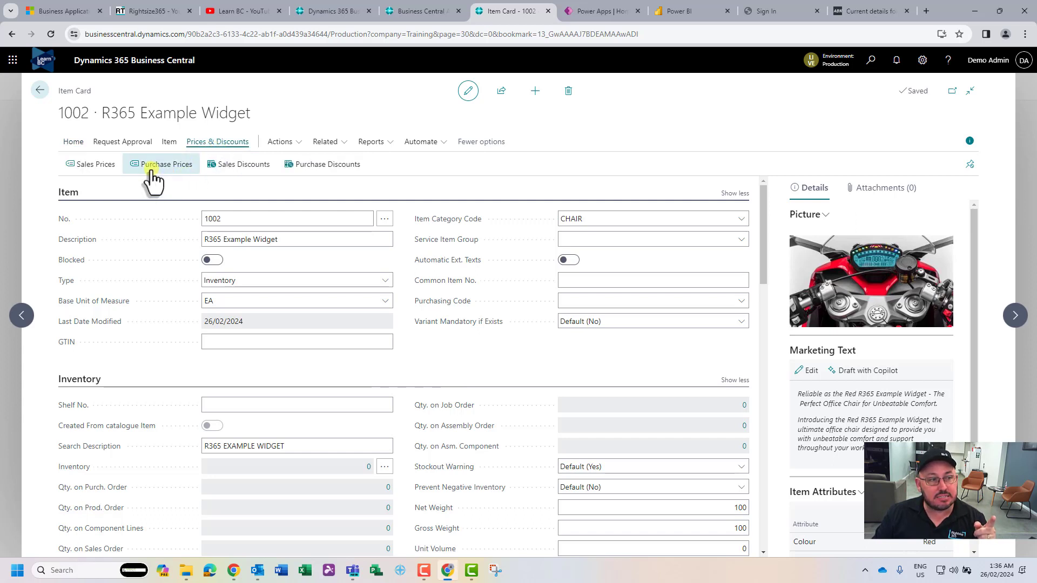
click(327, 165)
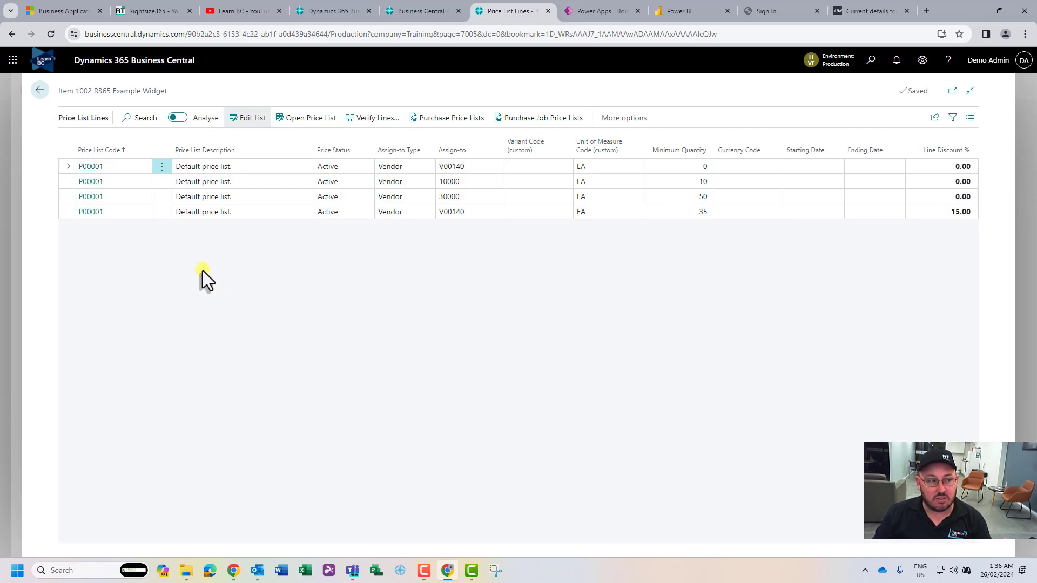
click(89, 213)
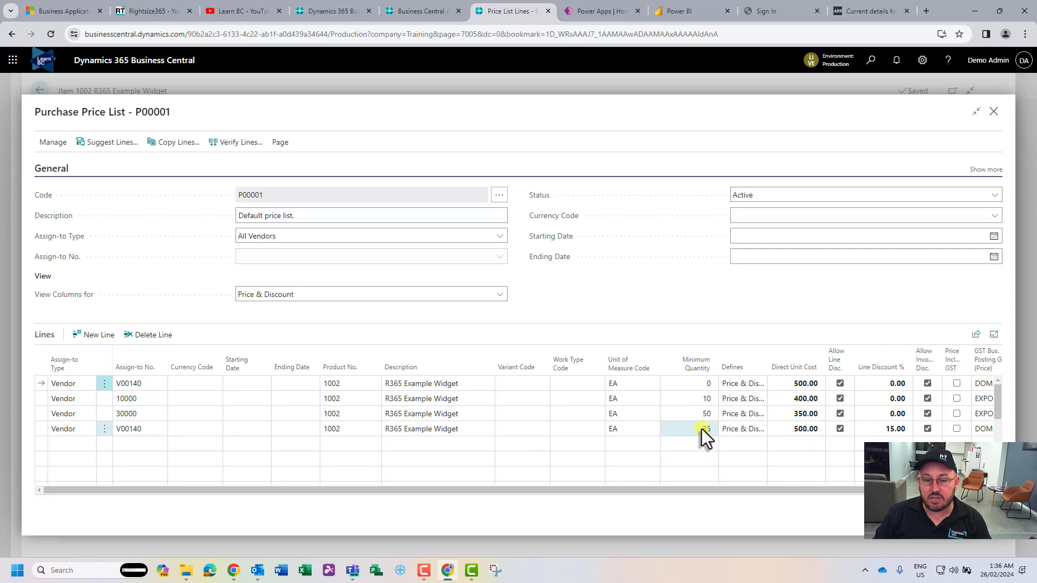
scroll(803, 491, right, 1)
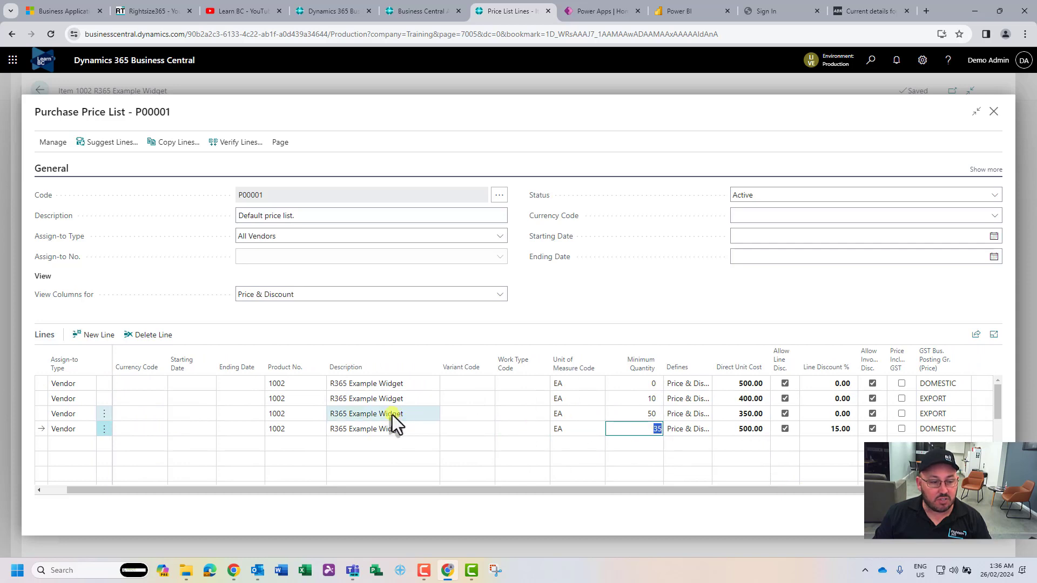
click(830, 430)
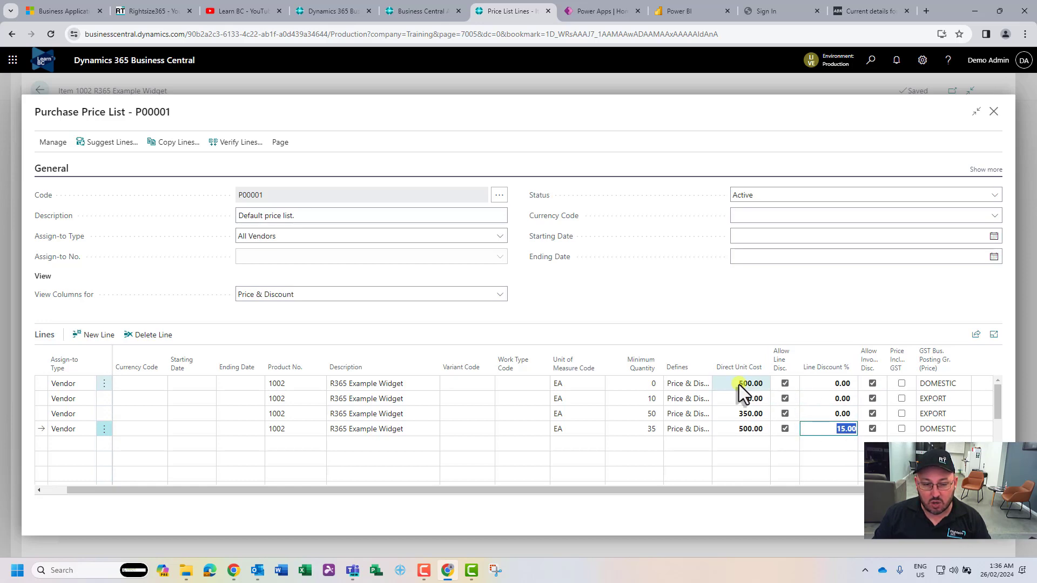
key(Escape)
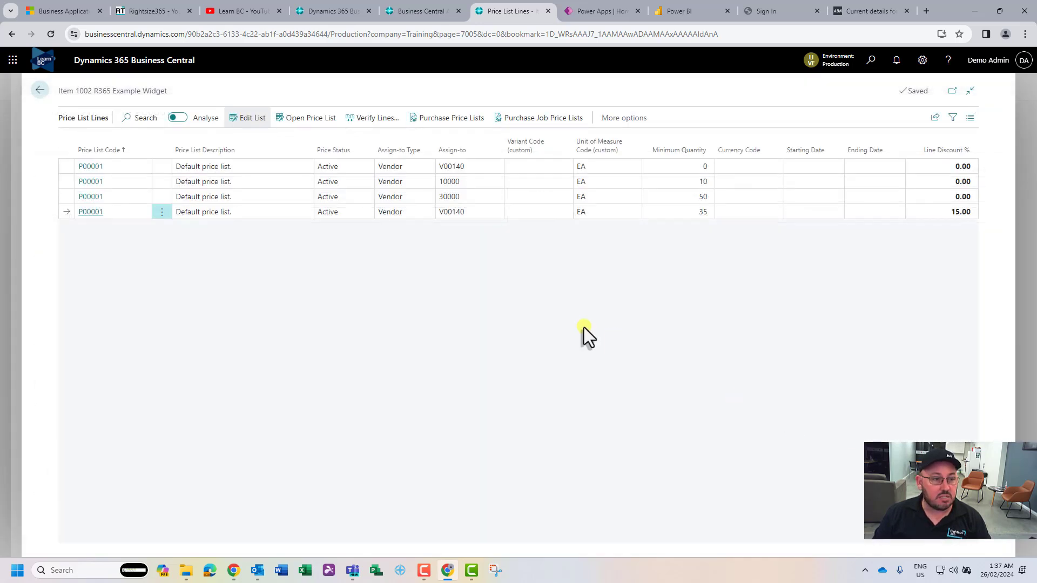
Leave the item and create a new purchase order for the vendor Rightsize 365 Pty Ltd
click(39, 91)
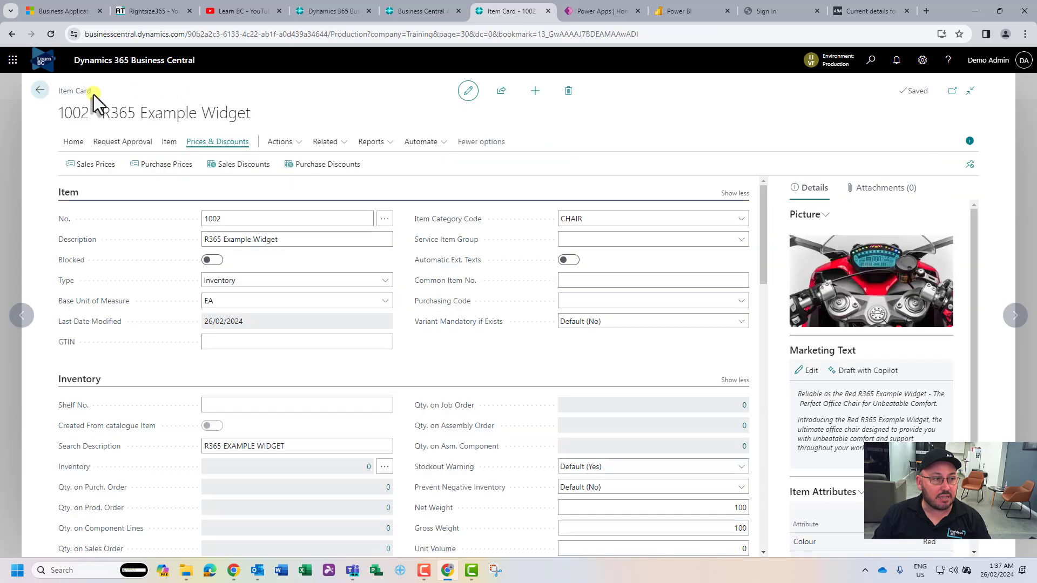
click(39, 91)
click(381, 90)
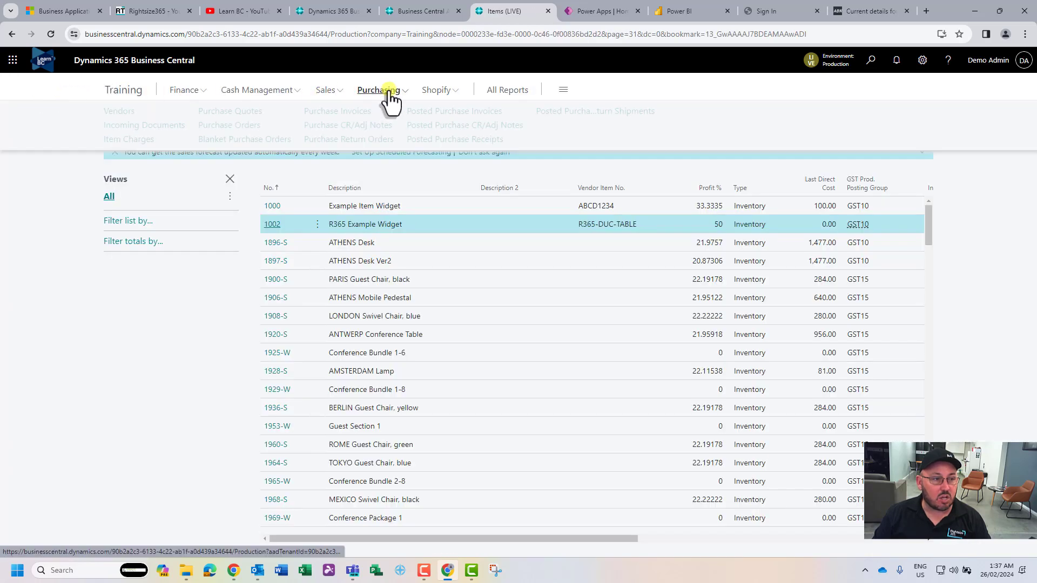
click(246, 127)
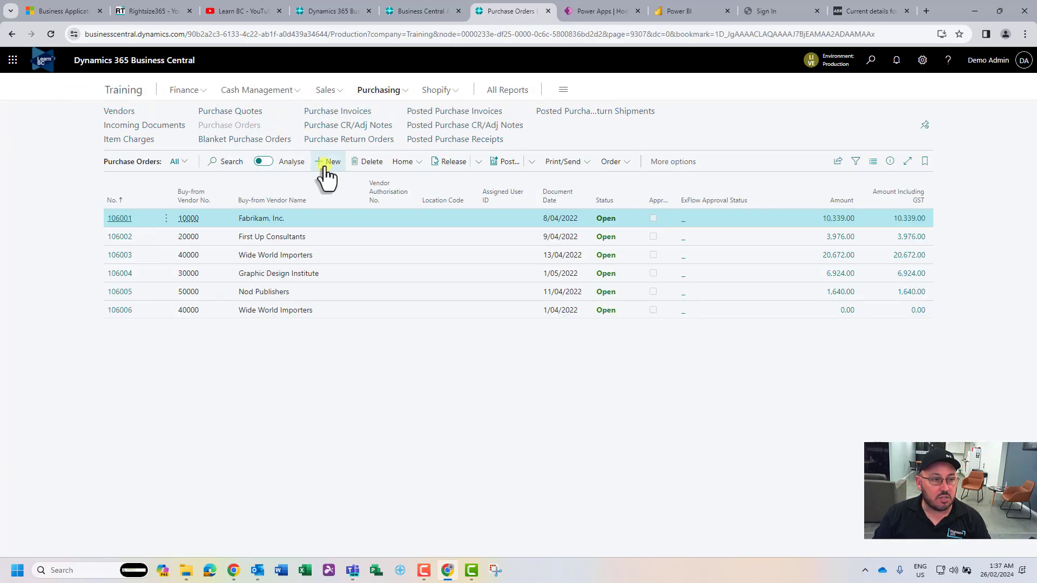
click(326, 161)
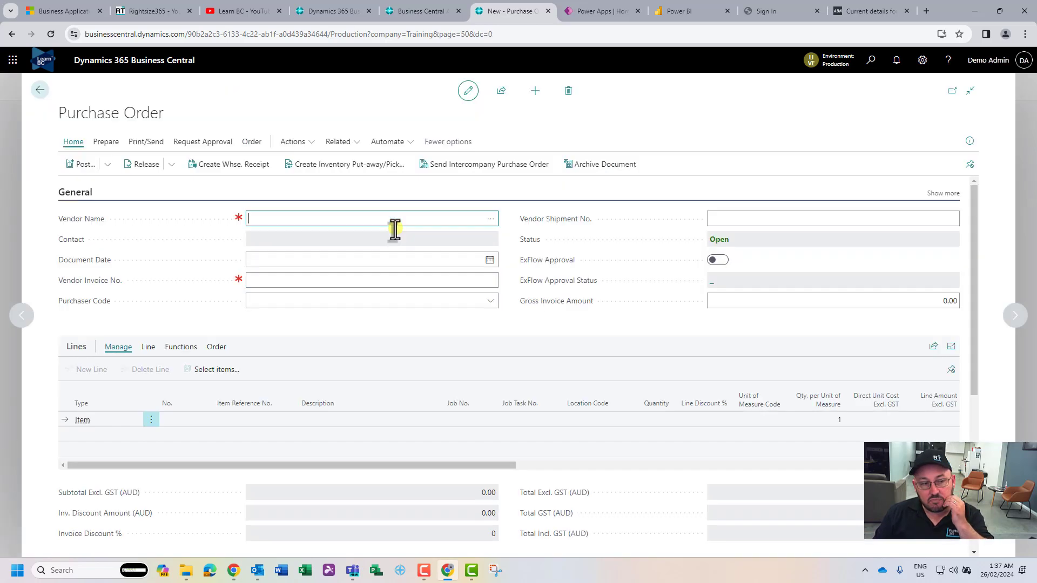
click(490, 221)
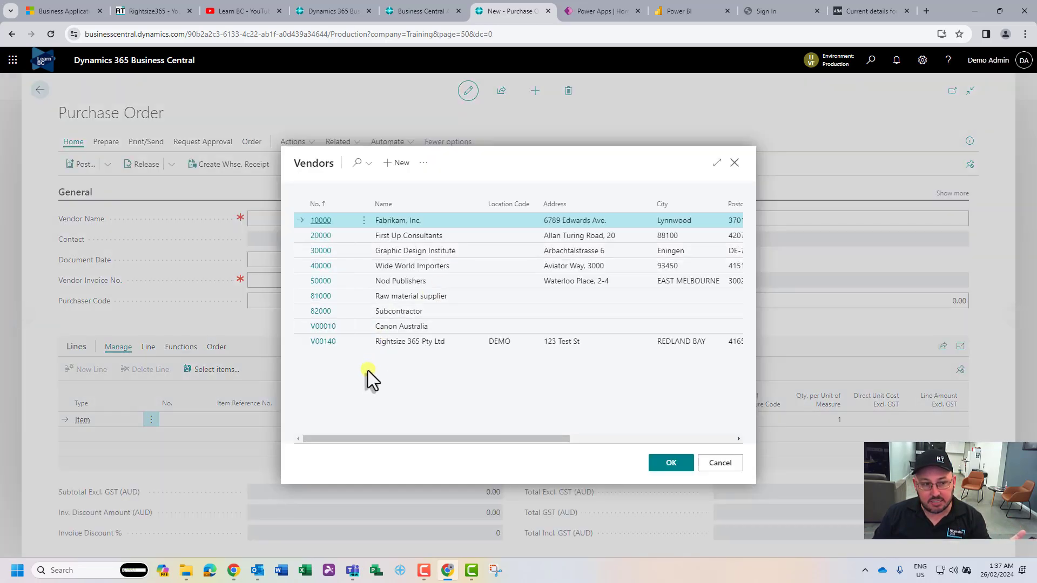
double_click(321, 348)
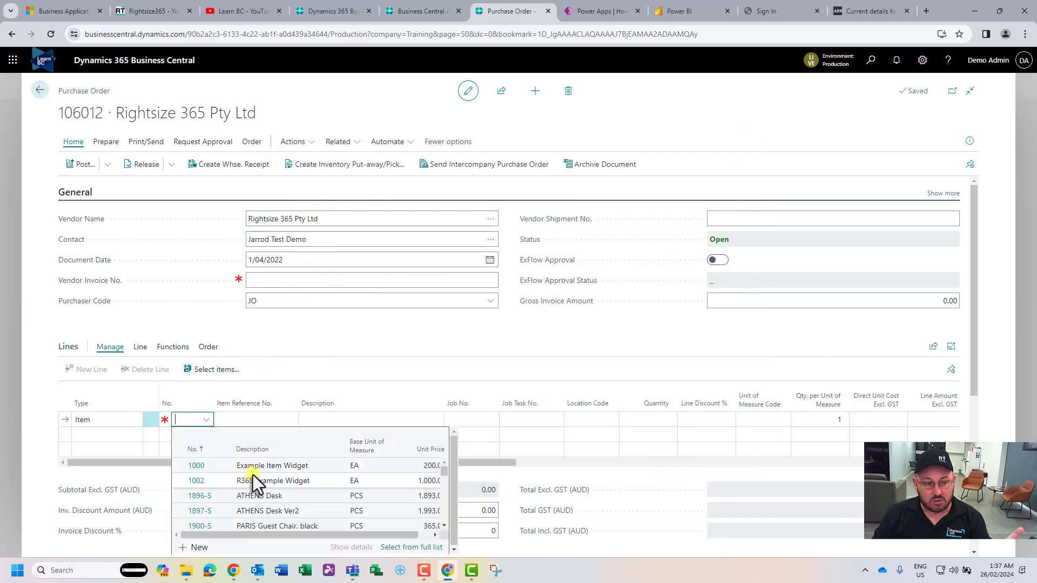
Add item 1002, R365 Example Widget, to the first order line with a quantity of 1
click(249, 480)
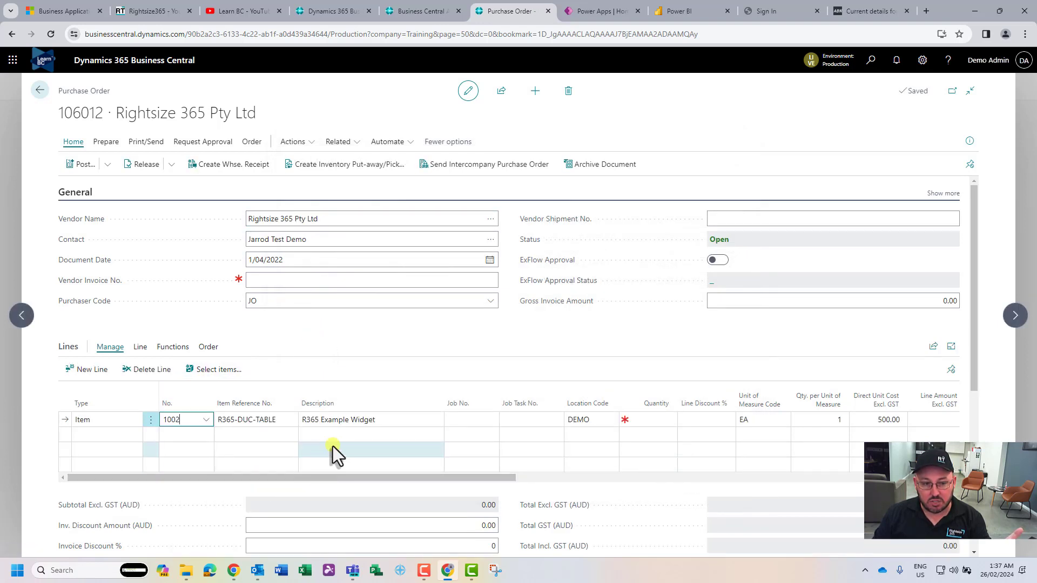
drag(465, 477, 582, 495)
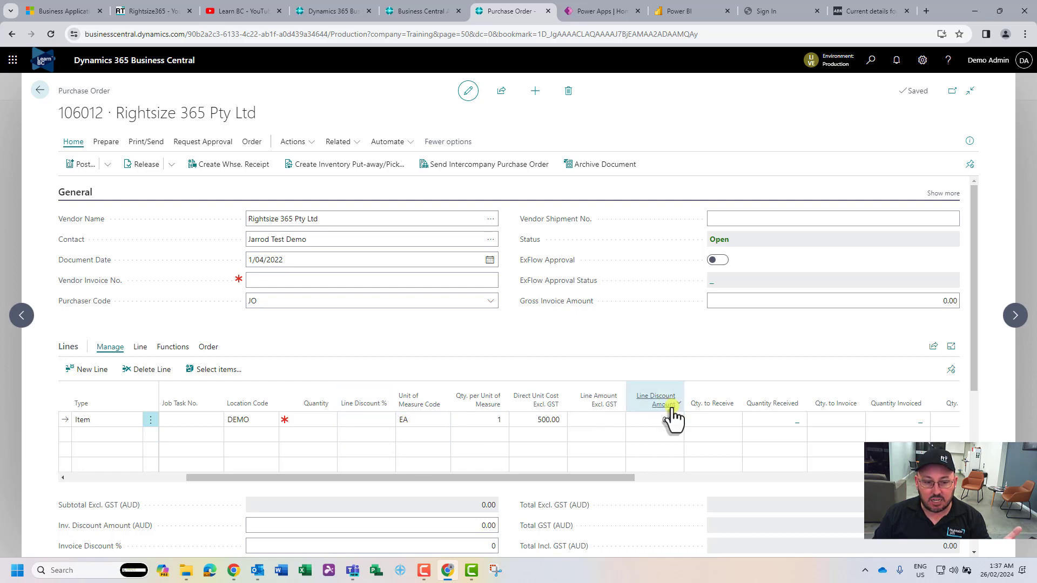
click(298, 420)
text(1)
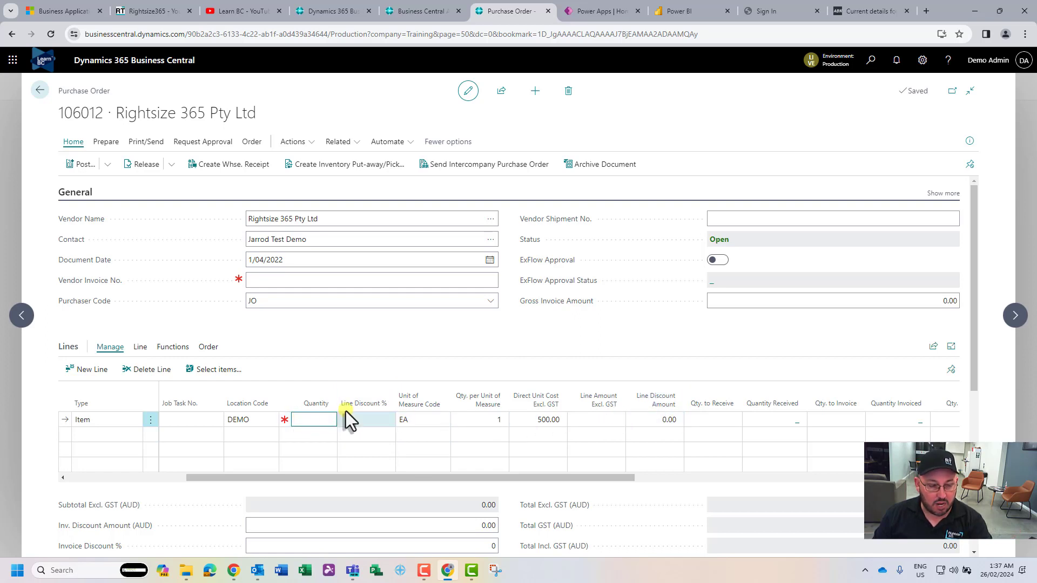
click(390, 346)
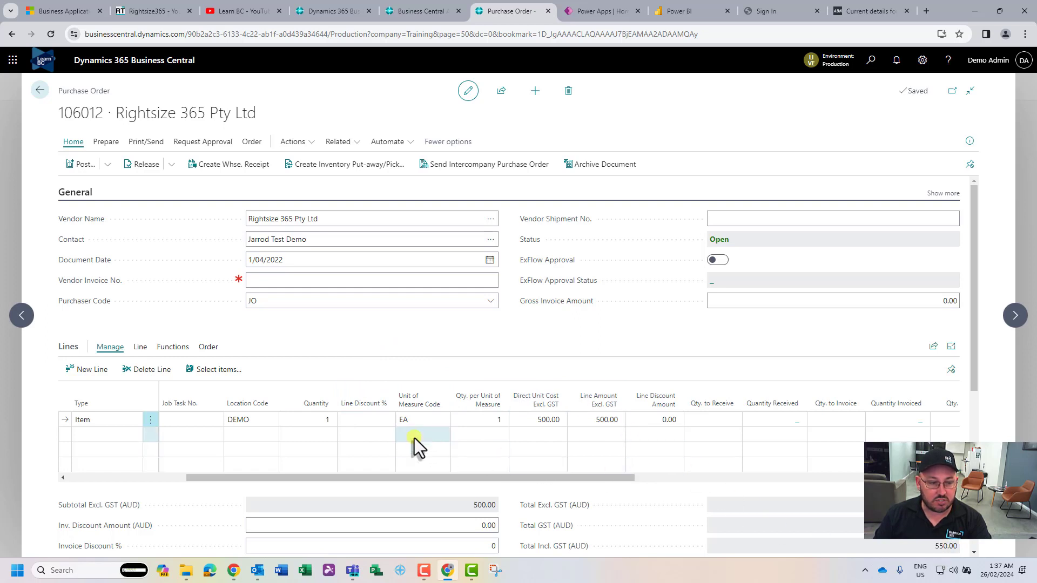
Set the order line's quantity to 34 and check its line discount percentage and amount
click(317, 421)
text(34)
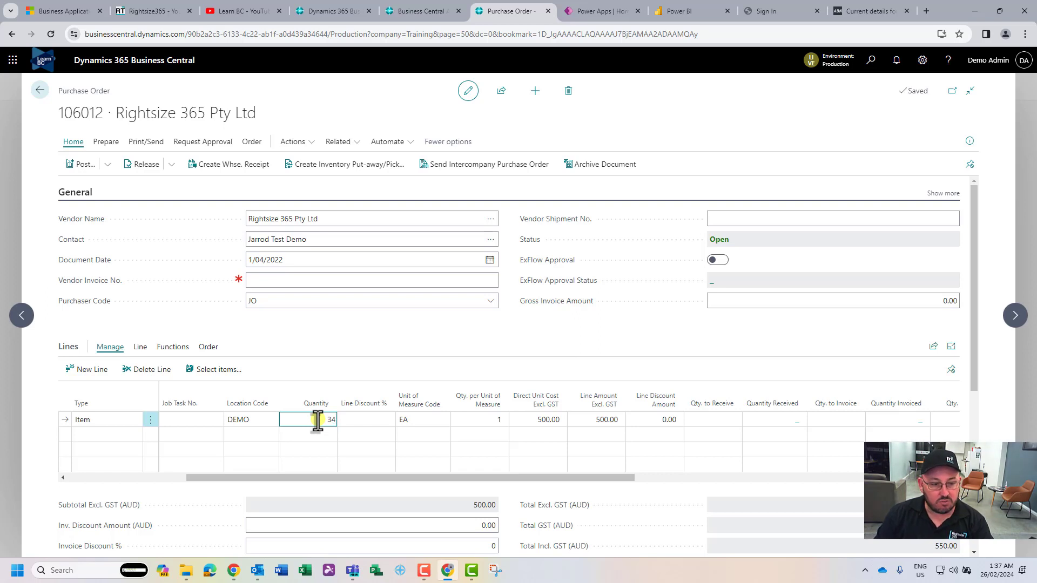
key(Tab)
click(396, 427)
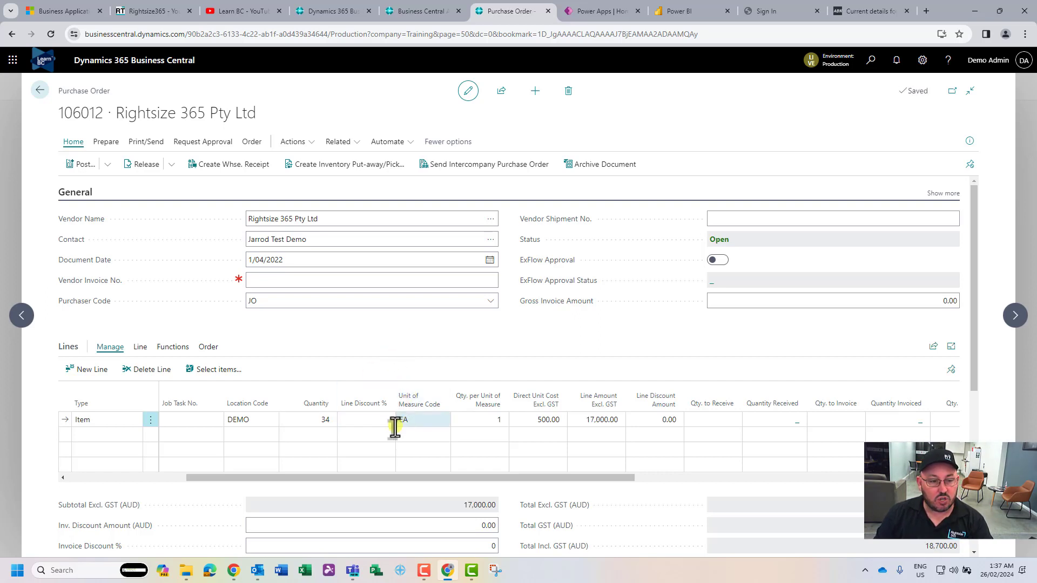
click(338, 421)
click(678, 424)
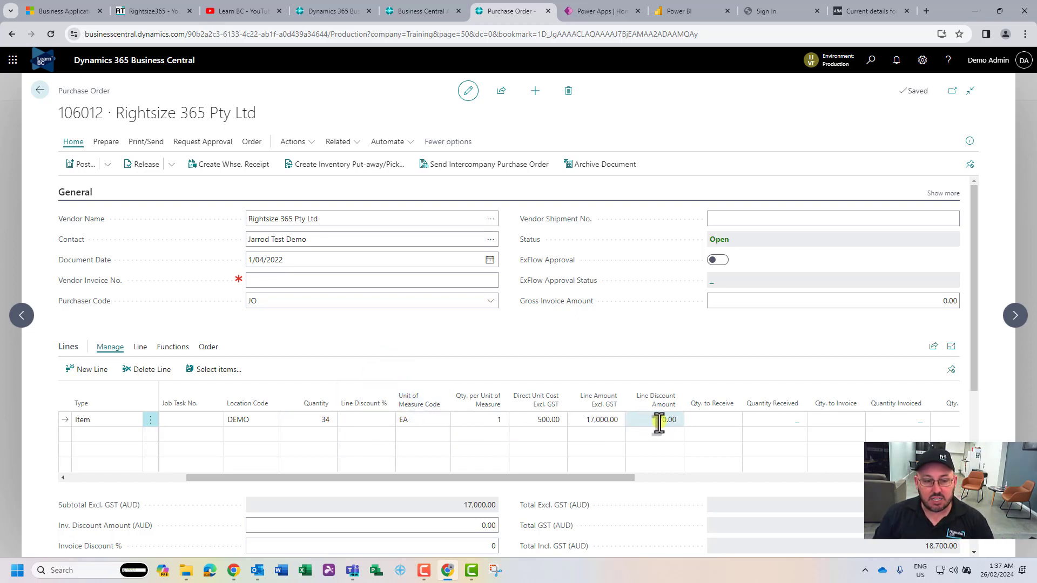
click(404, 419)
Set the R365 Example Widget line's quantity to 35
click(303, 419)
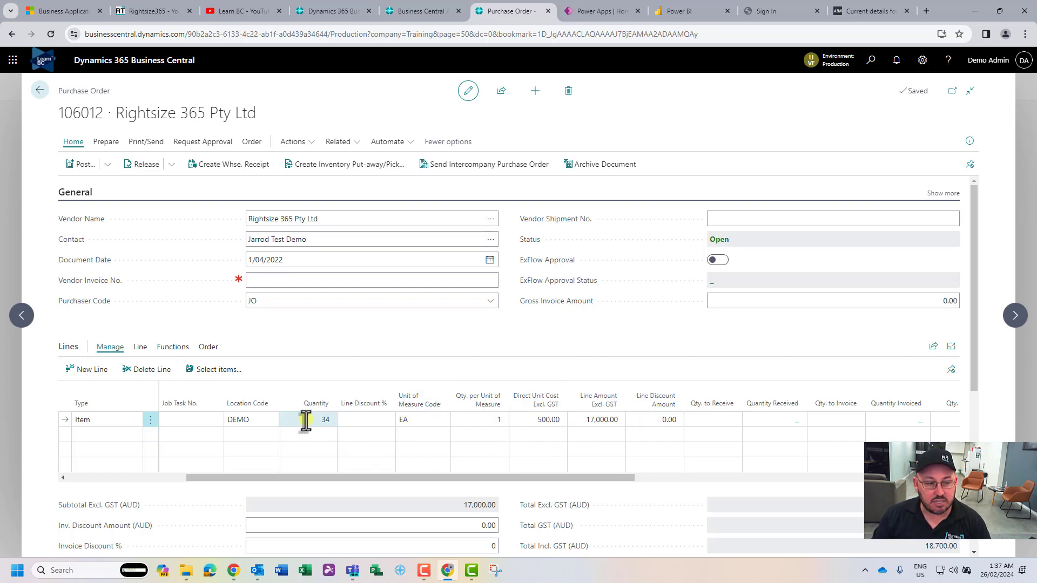
click(303, 420)
text(35)
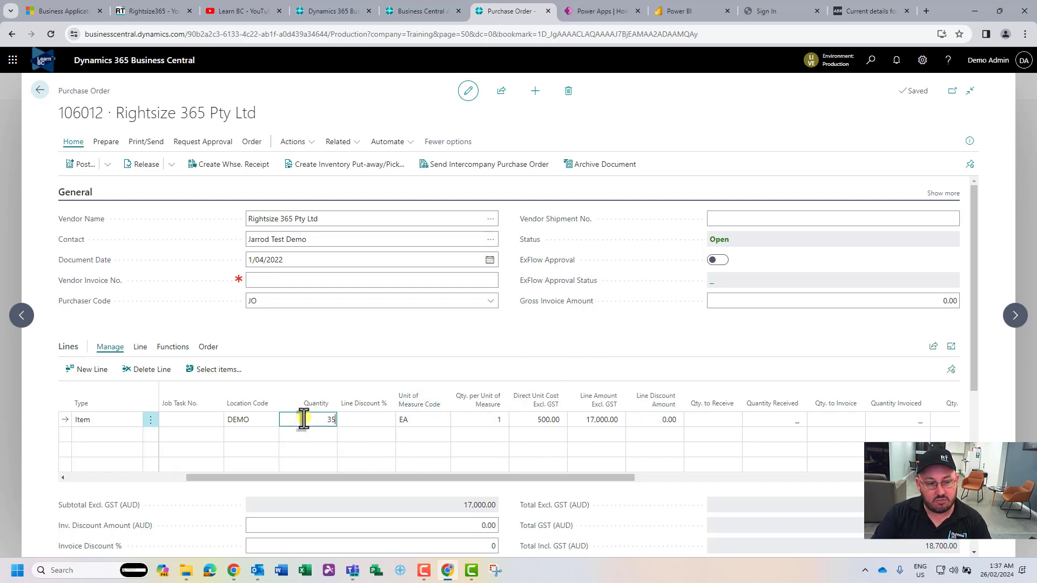
key(Tab)
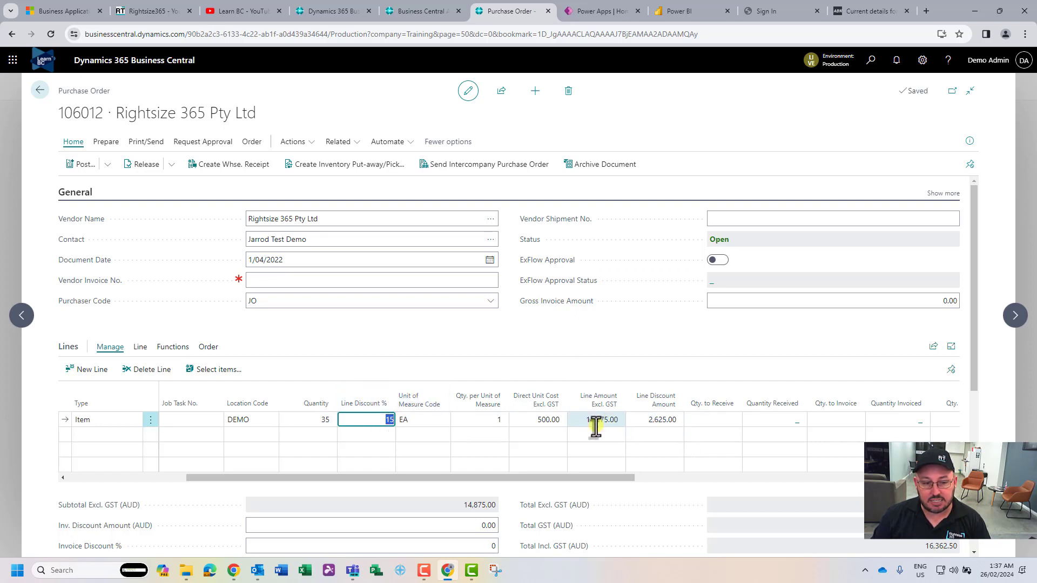
Set the purchase order's invoice discount amount to 2000
scroll(905, 541, down, 1)
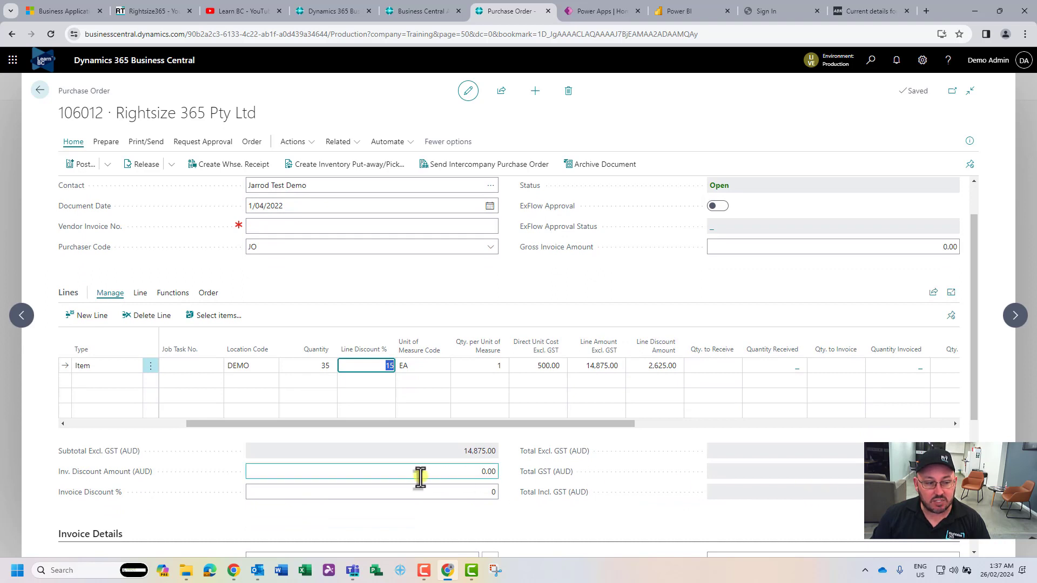
click(352, 474)
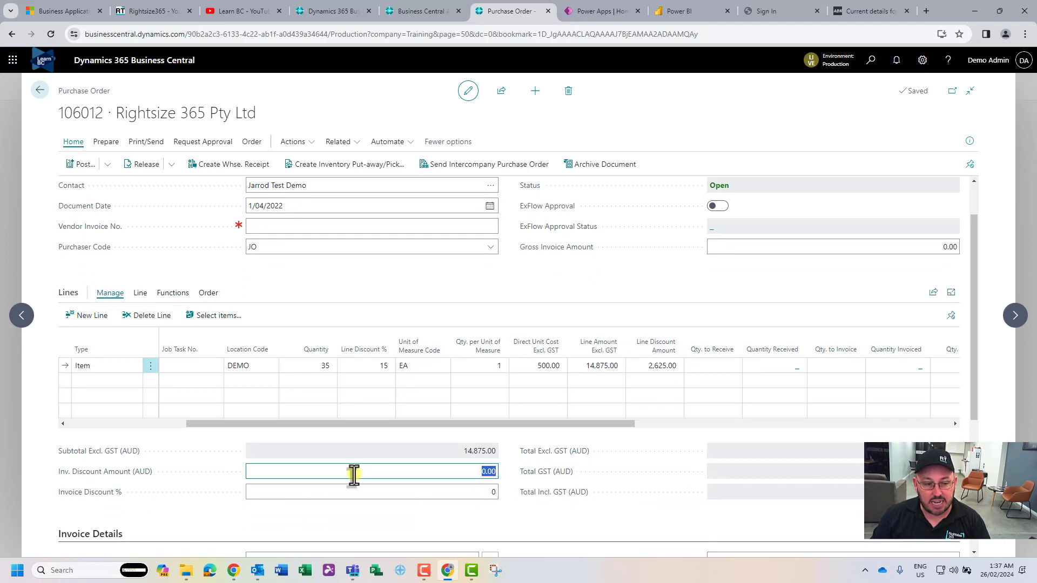
click(620, 523)
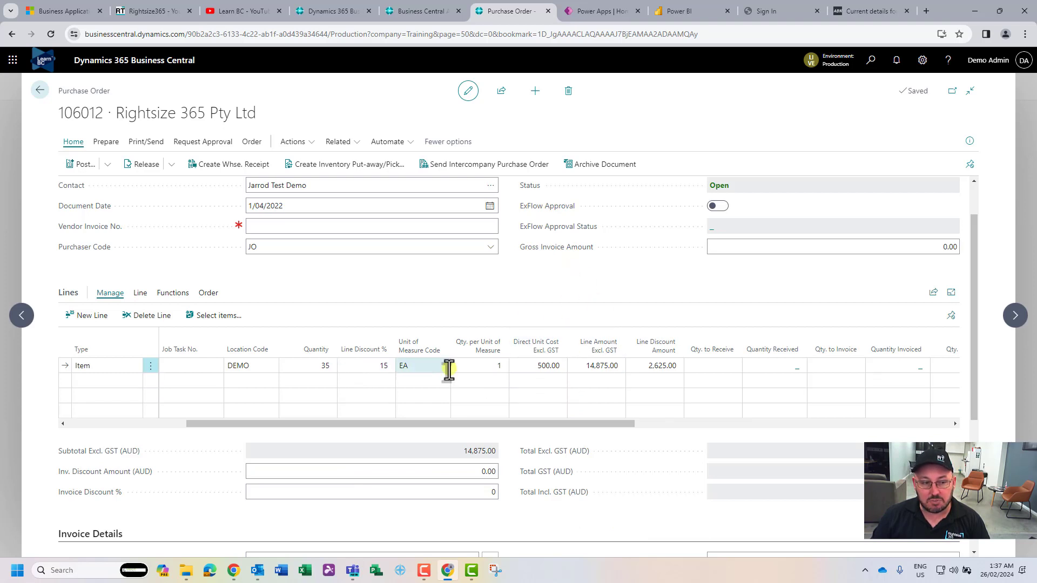
click(378, 473)
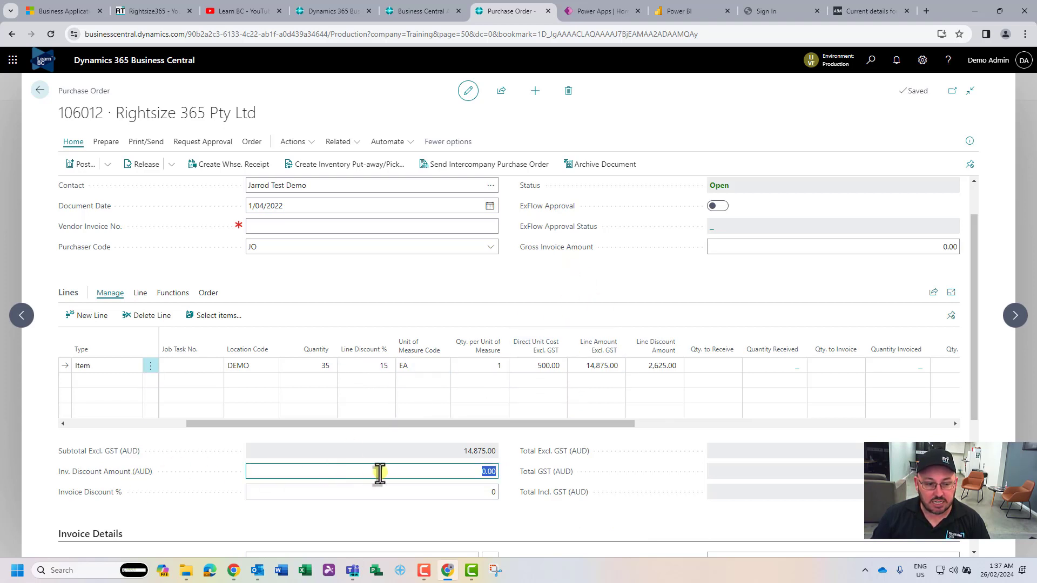
text(2000)
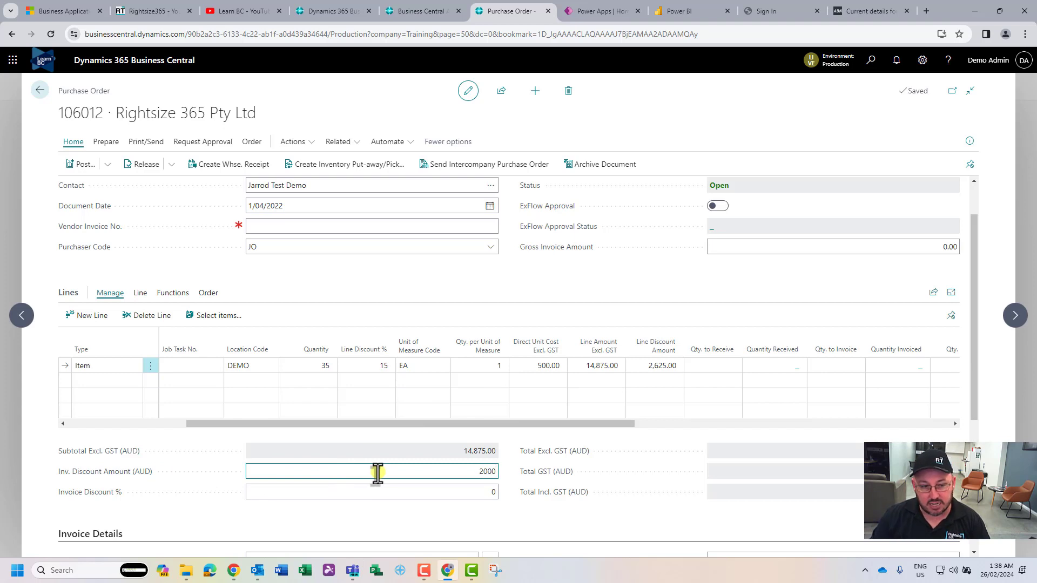
click(436, 522)
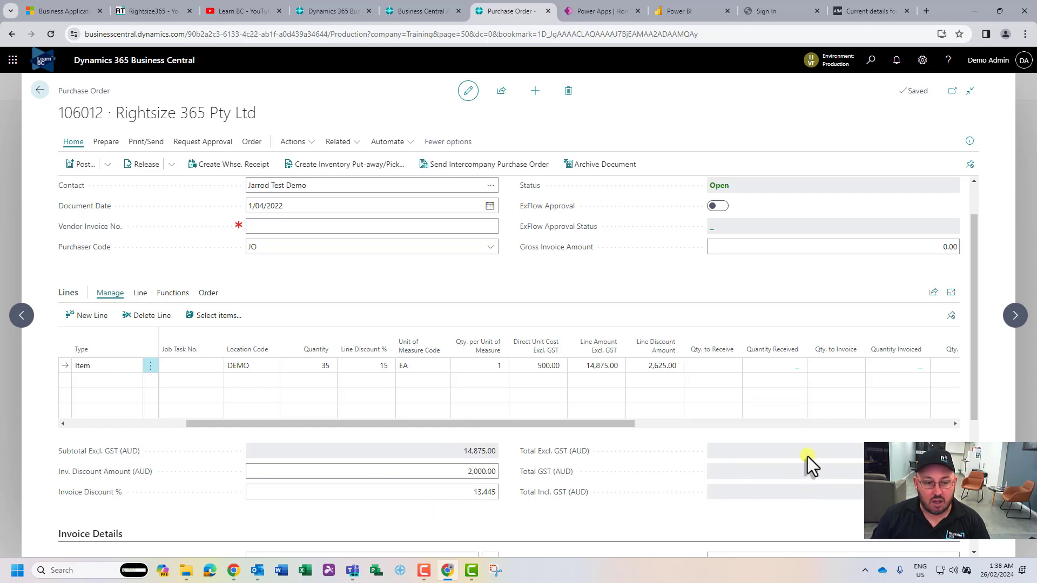
Open the item card of item 1002 from the purchase order line's item lookup
scroll(595, 472, up, 1)
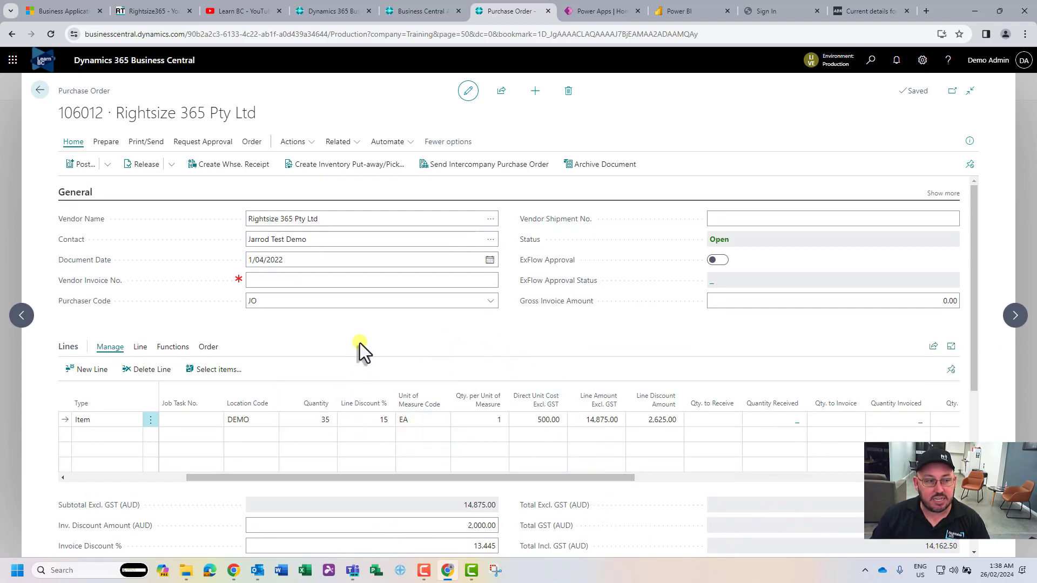
drag(205, 474, 138, 476)
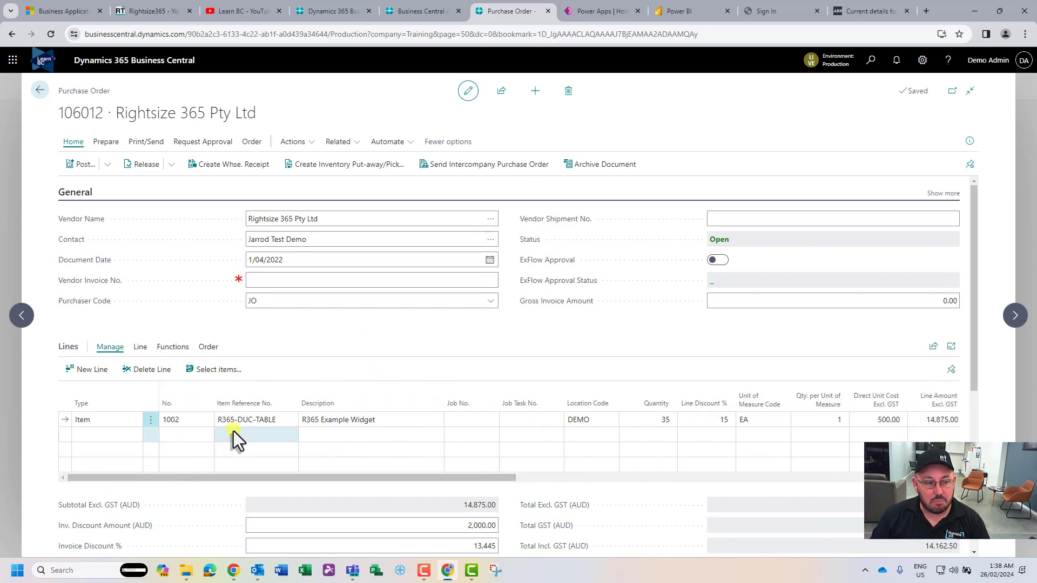
click(176, 420)
click(207, 420)
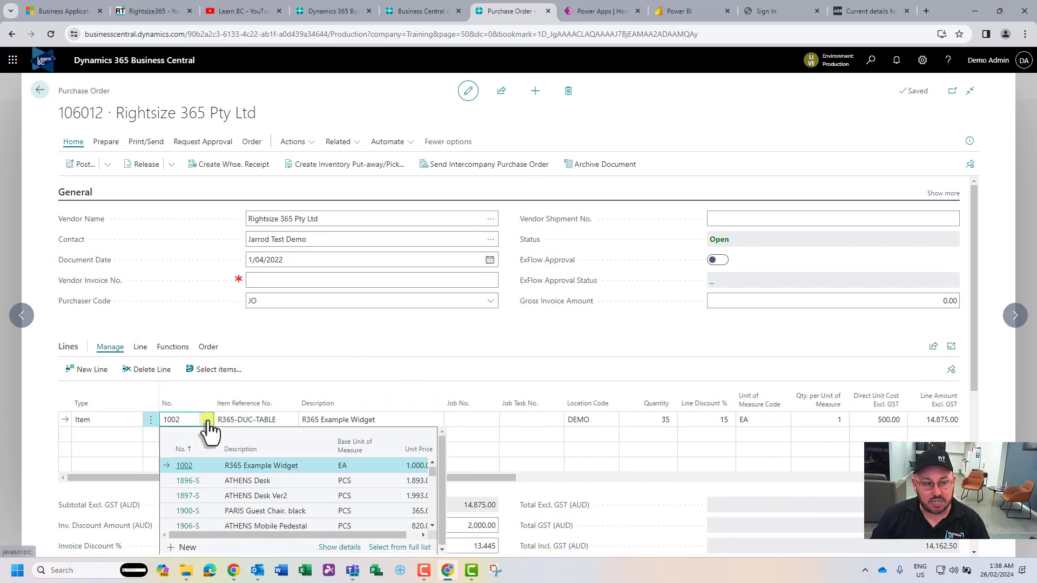
click(339, 547)
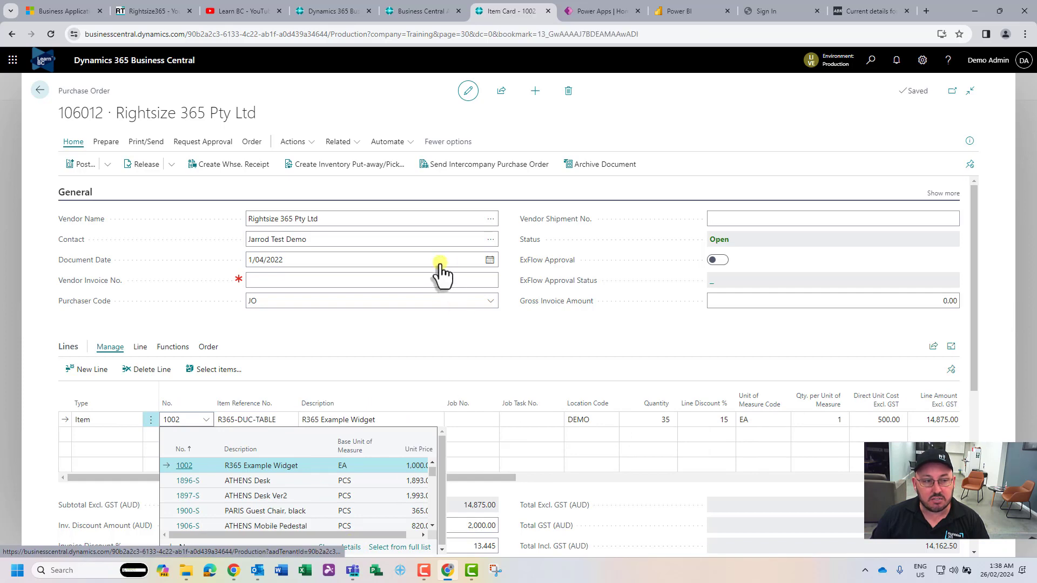
Reopen price list P00001 from the item's purchase discounts and review the minimum quantity on the 15% discount line
click(205, 144)
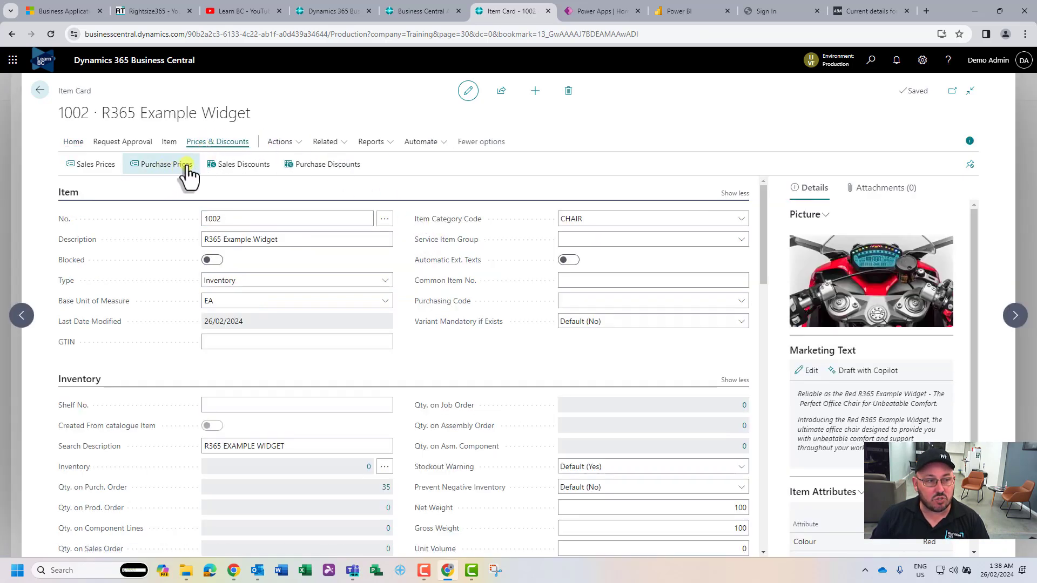
click(319, 165)
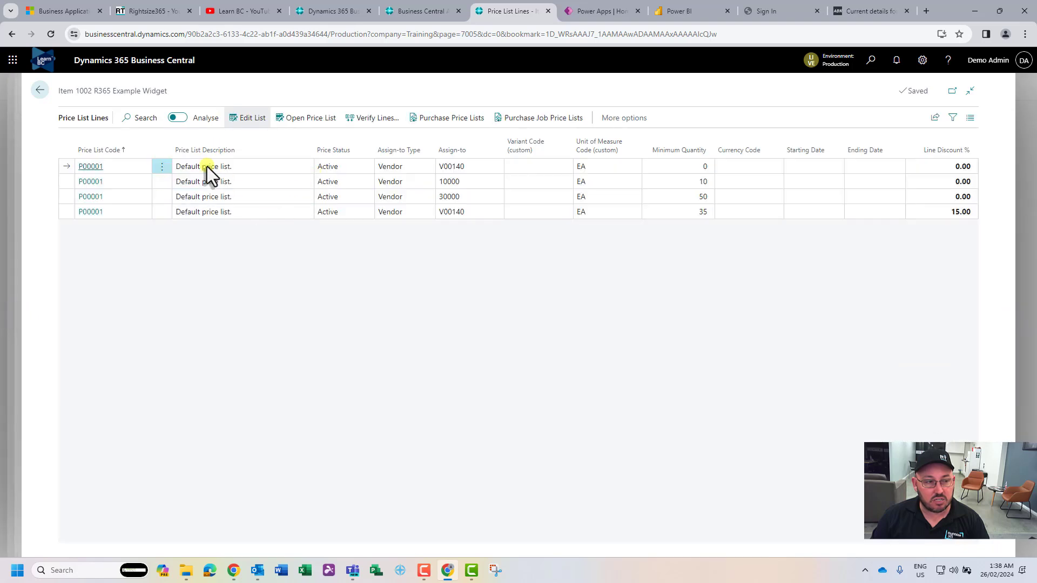
click(91, 213)
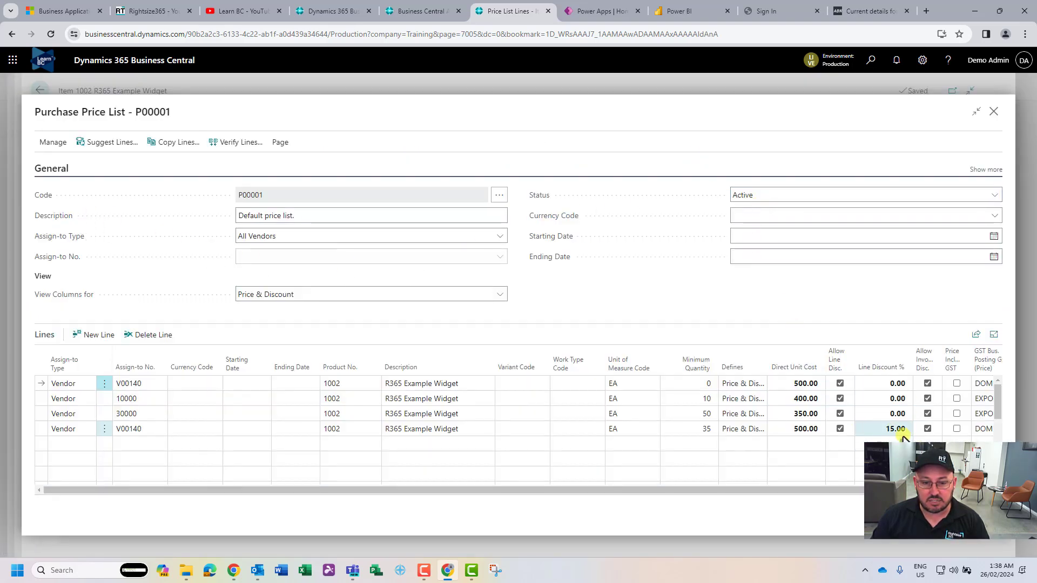
click(698, 430)
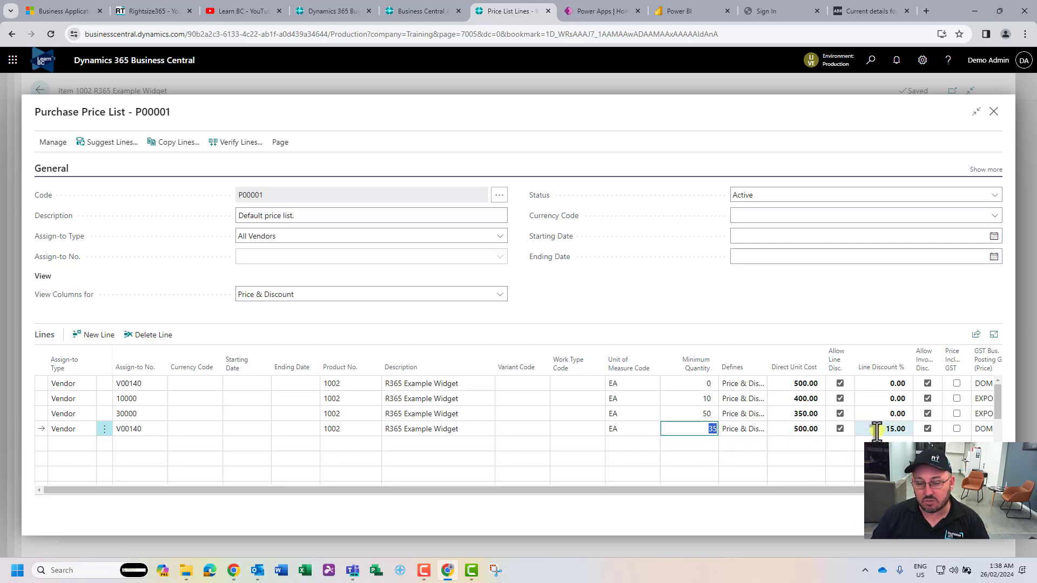
View the Excel export option for the price list lines without exporting them
click(774, 323)
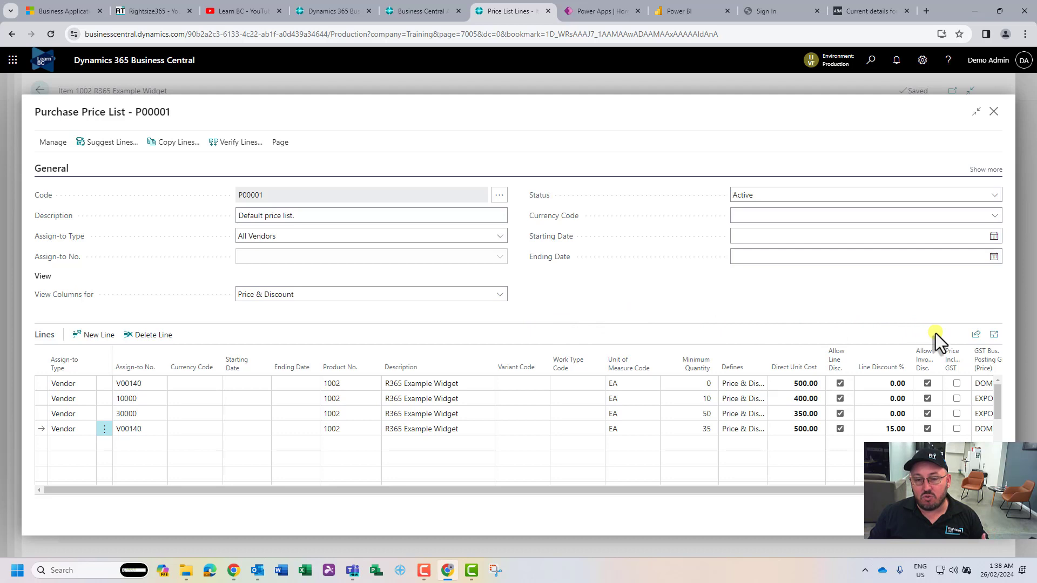
click(966, 335)
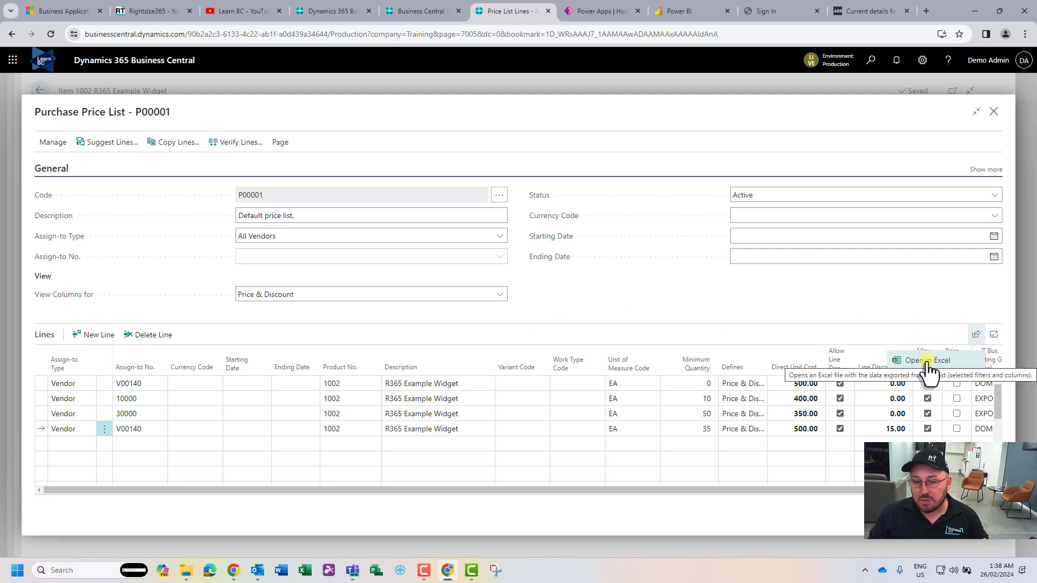
click(641, 333)
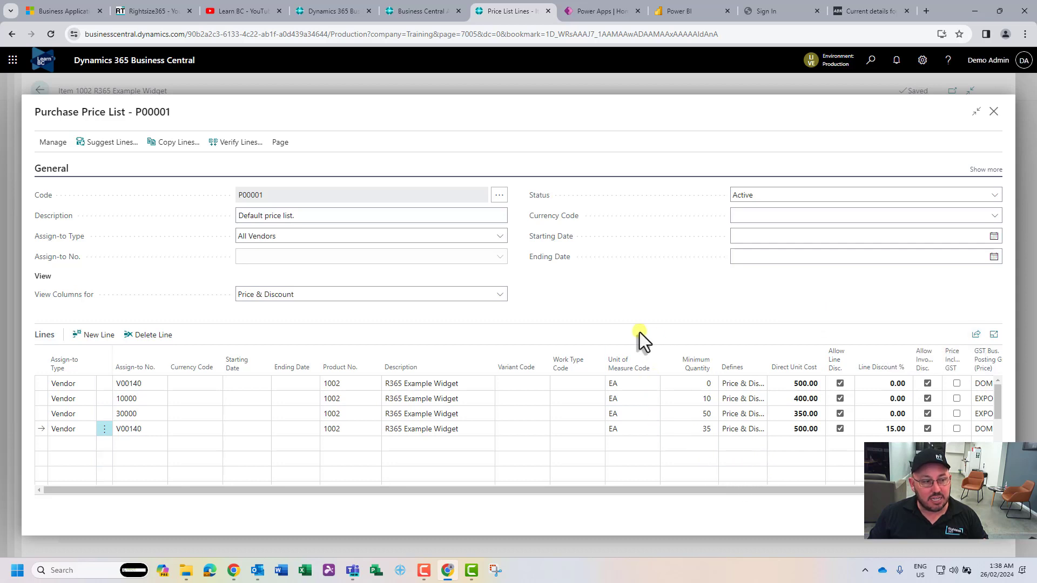